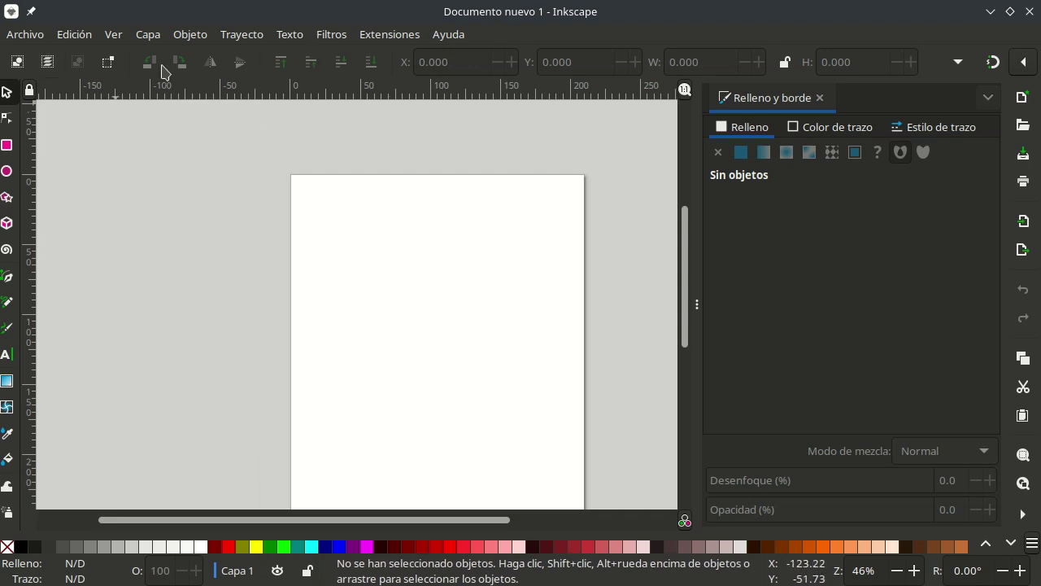
Step: Hide the Relleno y borde panel and pan and zoom to centre the blank page
key("ctrl+shift+f")
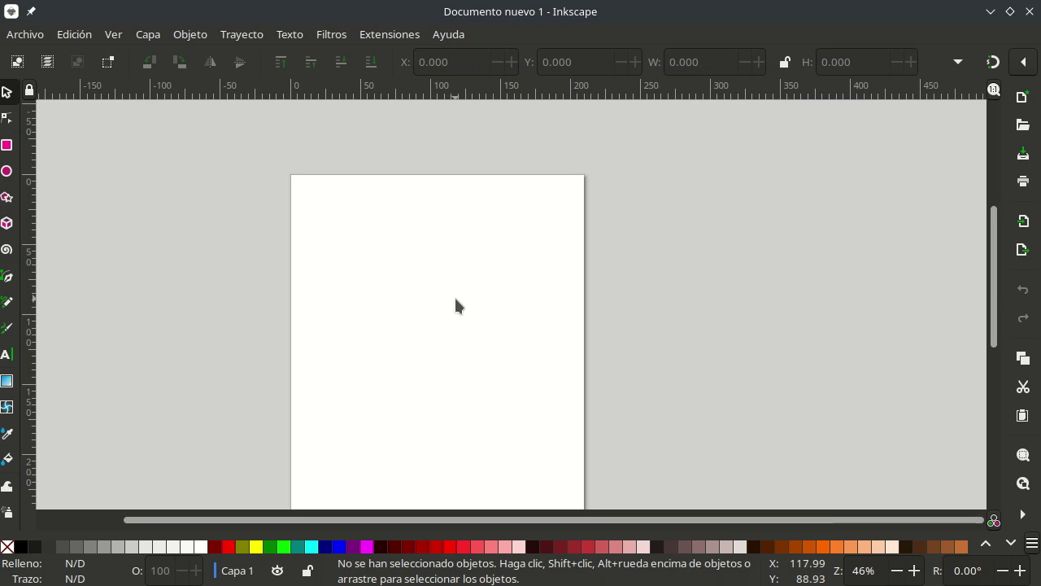
scroll(456, 301, "down", 2)
left_click_drag(455, 301, 576, 300)
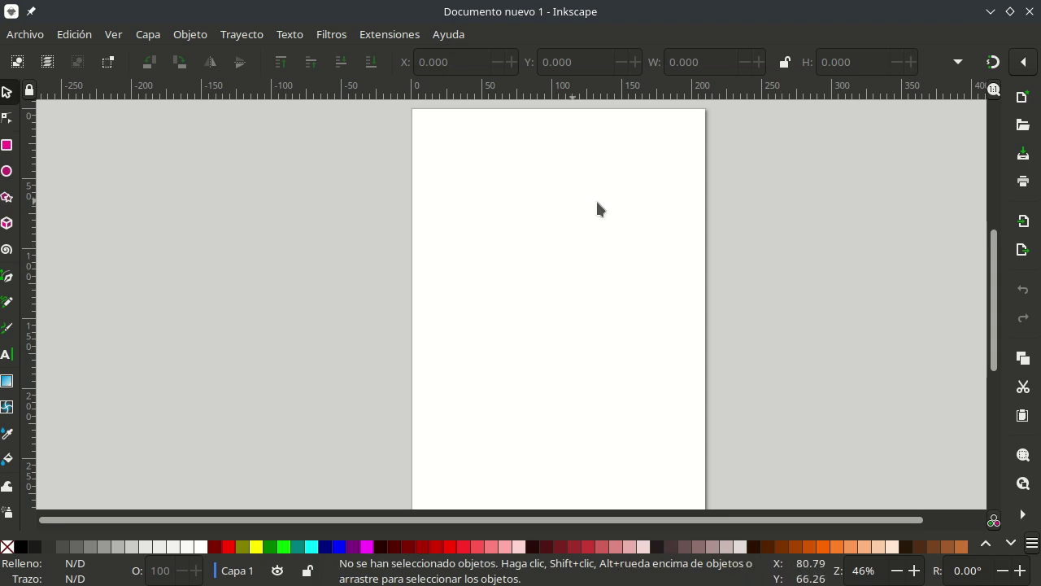
left_click_drag(555, 260, 523, 257)
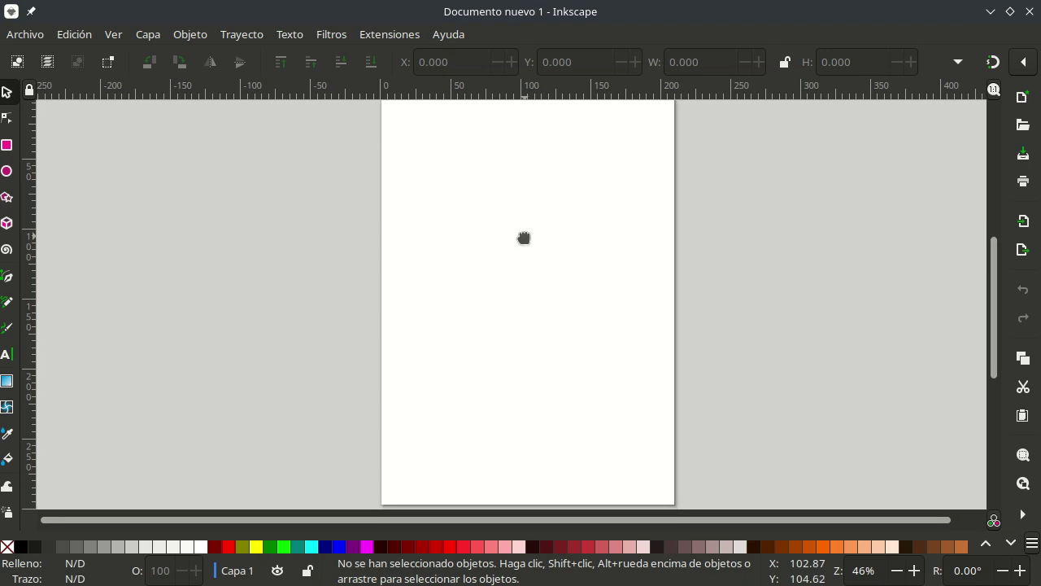
scroll(523, 259, "up", 1)
scroll(523, 262, "up", 1)
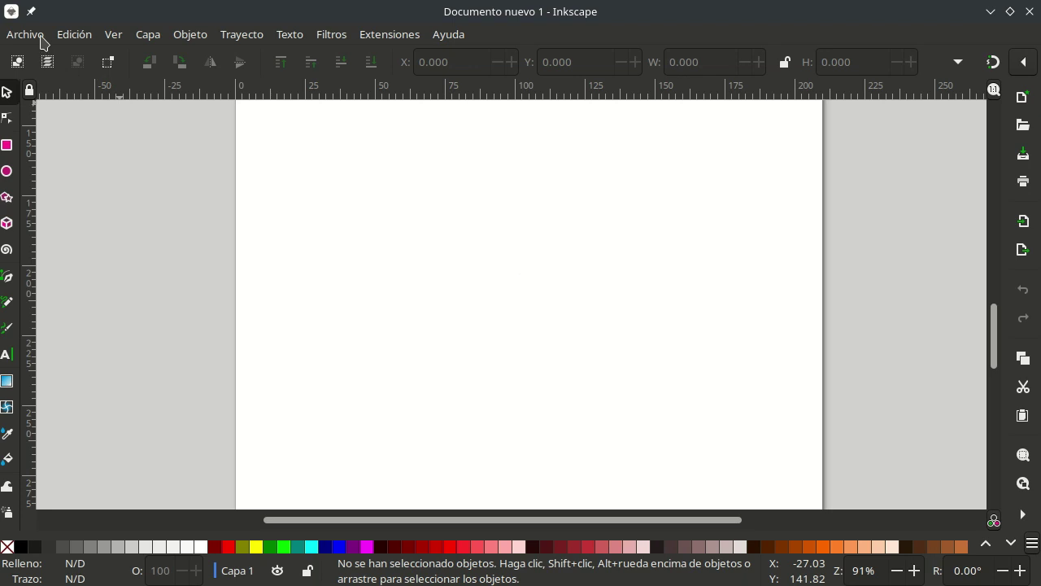
Step: In Document Properties, set page units to centimetres and orientation to landscape
left_click(43, 41)
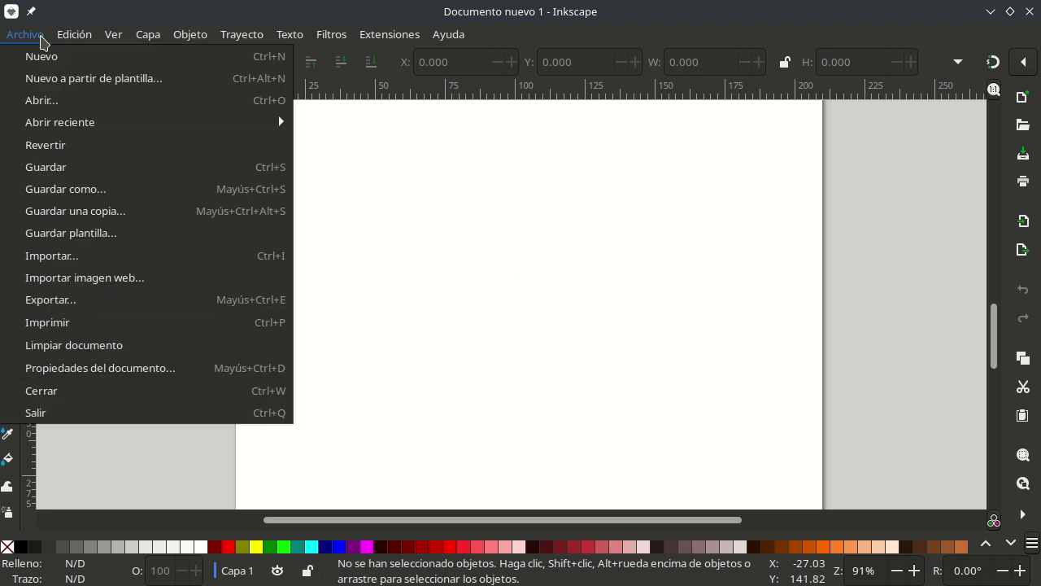
left_click(44, 41)
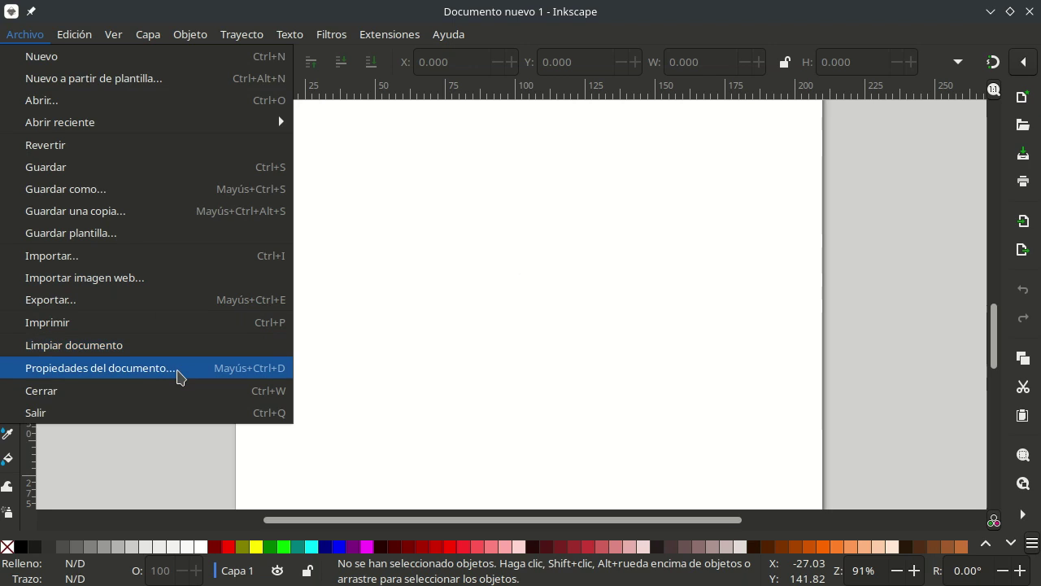
left_click(146, 371)
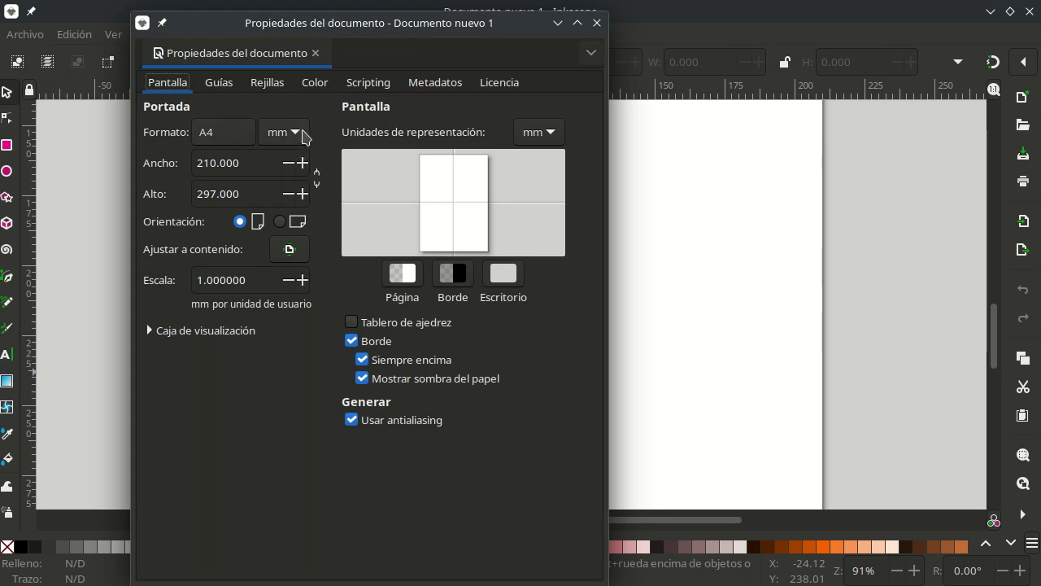
left_click(303, 135)
left_click(274, 34)
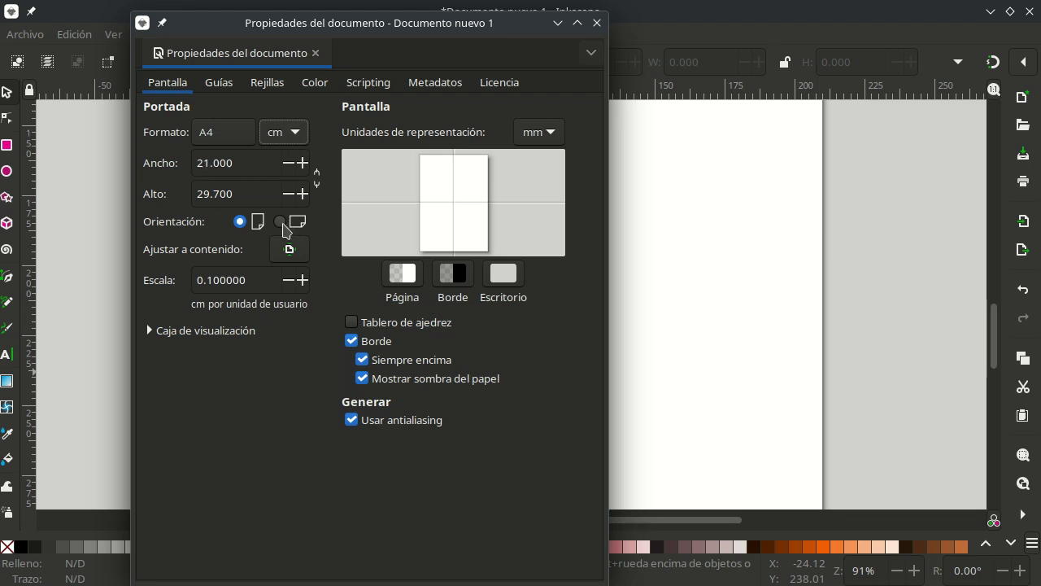
left_click(283, 226)
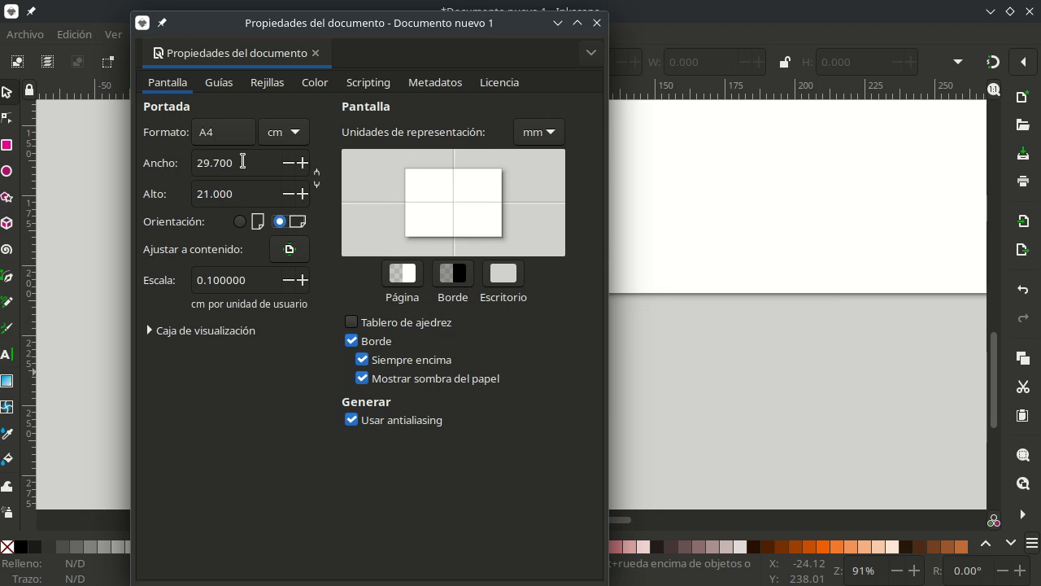
Step: Set the page width to 30 and height to 20, then close Document Properties
left_click_drag(242, 161, 158, 153)
type("30")
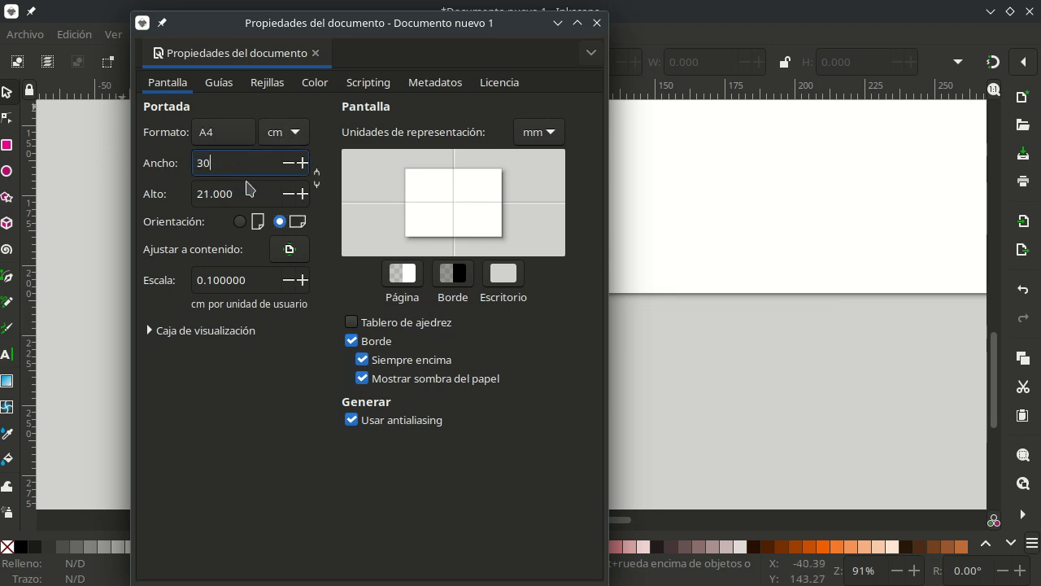
left_click_drag(246, 193, 164, 193)
type("20")
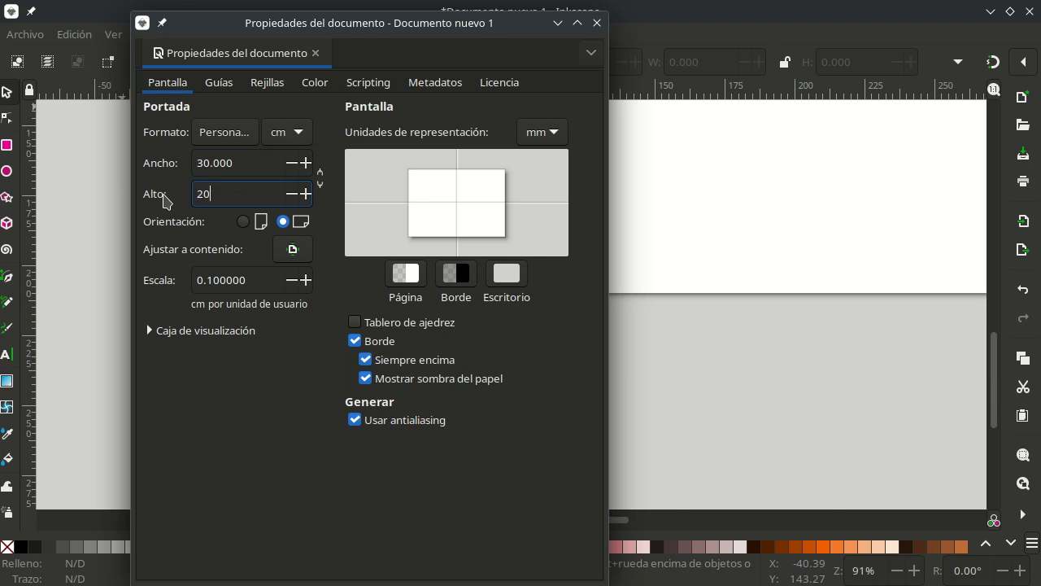
key("Tab")
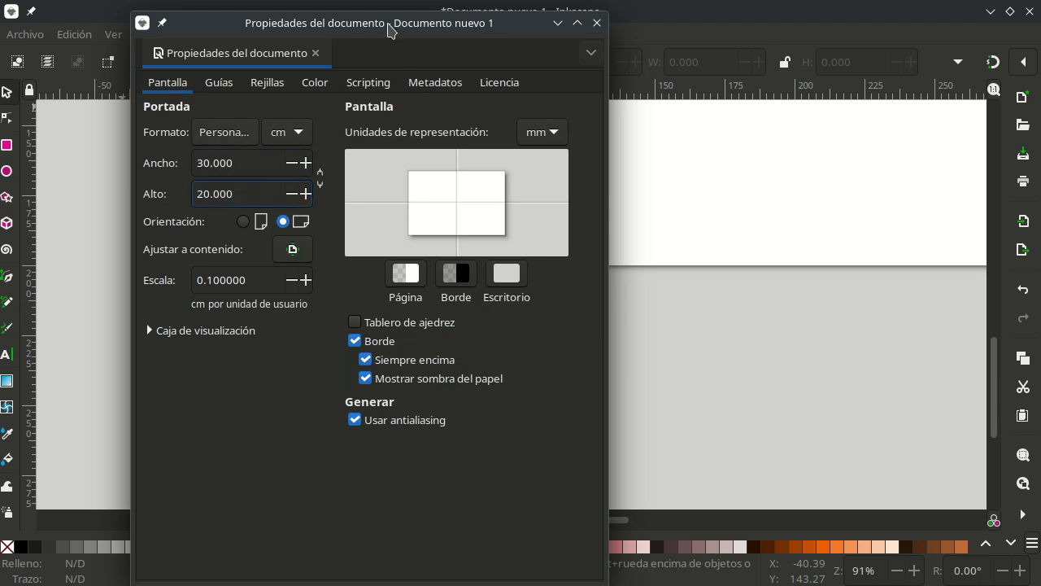
left_click_drag(388, 28, 454, 44)
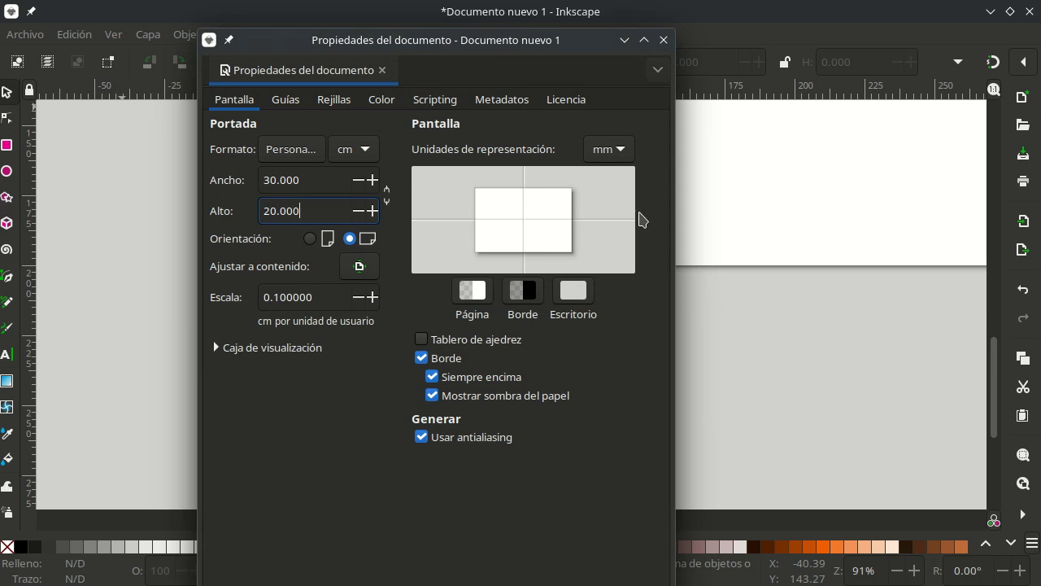
left_click(663, 40)
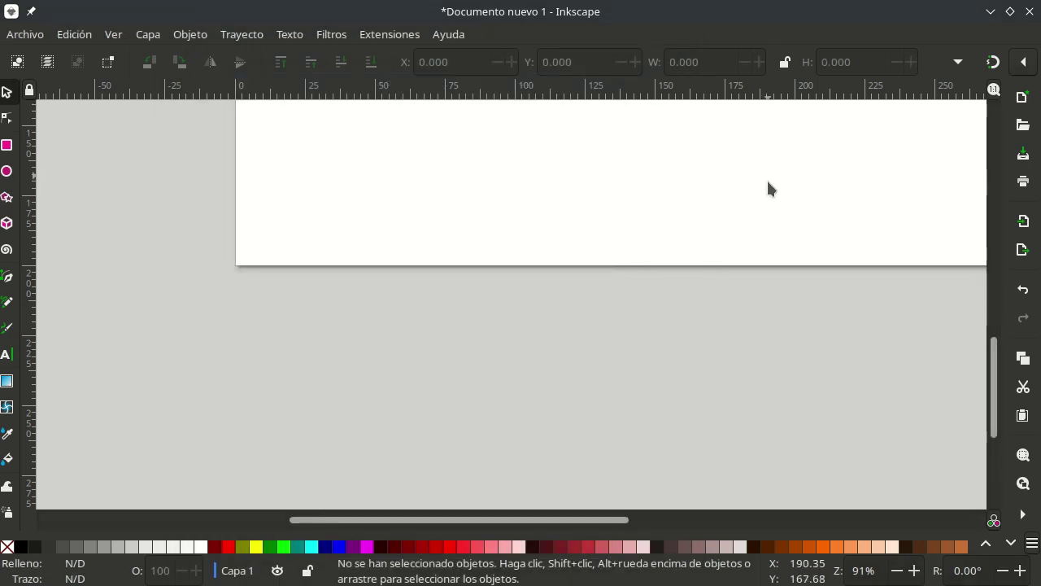
Step: Bring the whole resized page into view and select the Bézier pen tool
left_click_drag(766, 185, 623, 361)
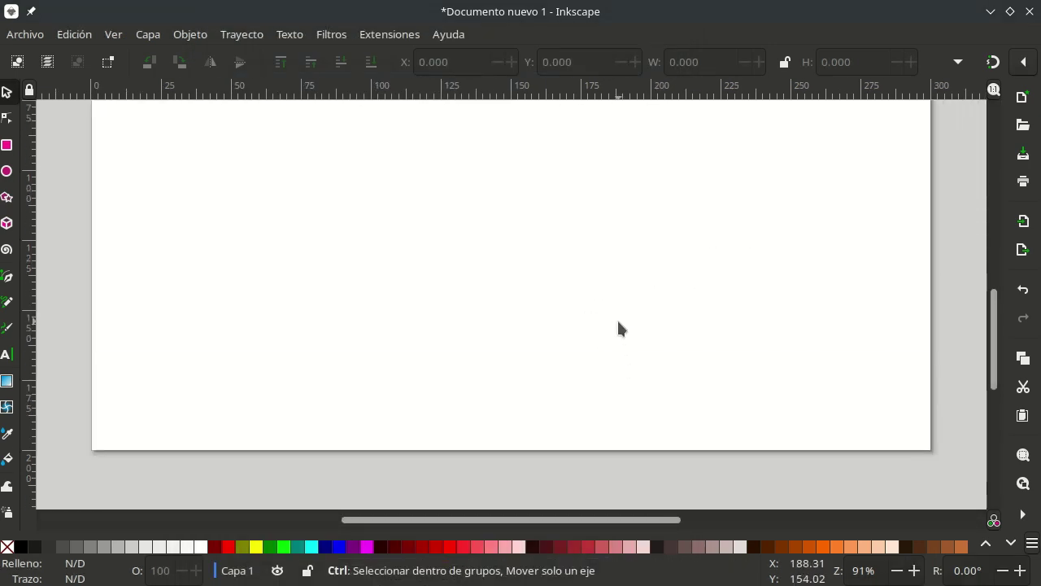
scroll(617, 318, "down", 1, "ctrl")
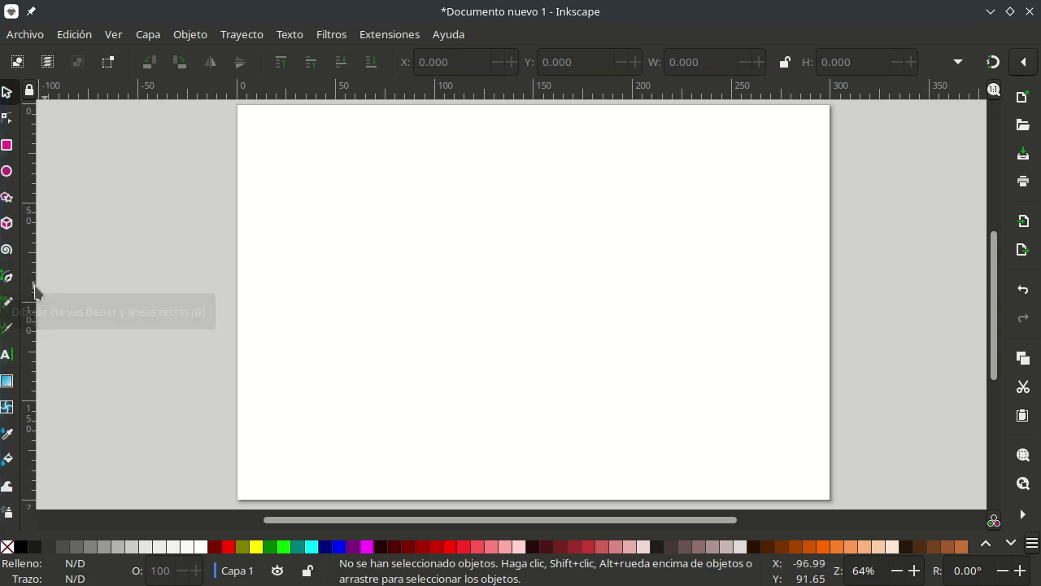
left_click(8, 279)
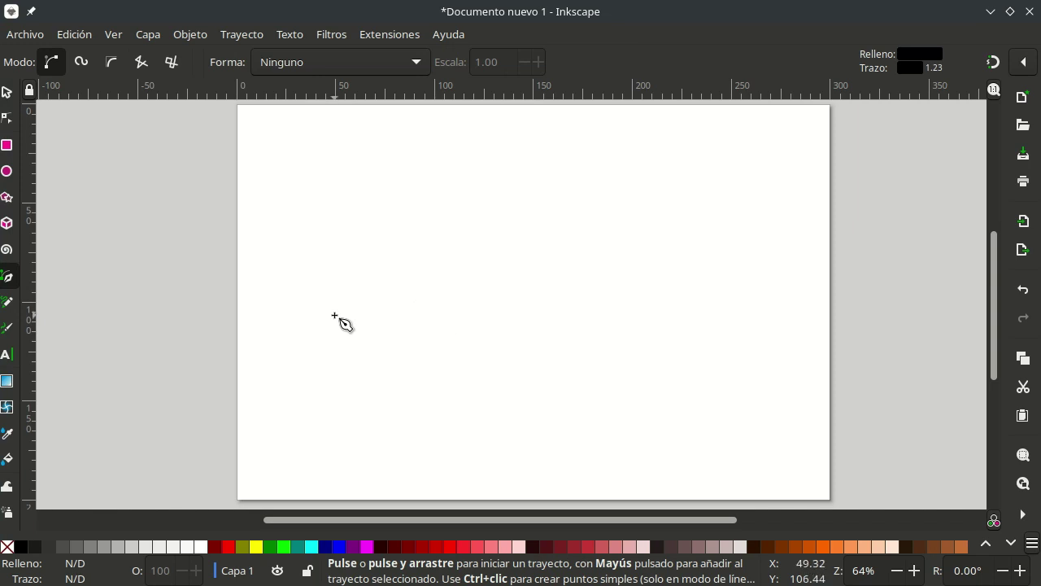
Step: Place left, top, right and bottom corners and close the parallelogram, then start a stray path
left_click(334, 316)
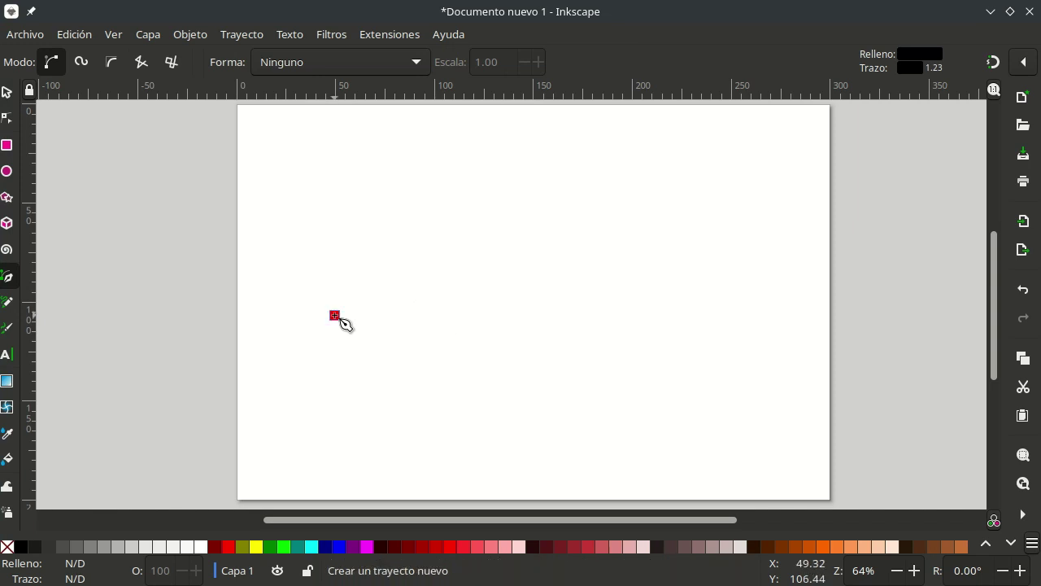
left_click(428, 178)
left_click(695, 231)
left_click(561, 352)
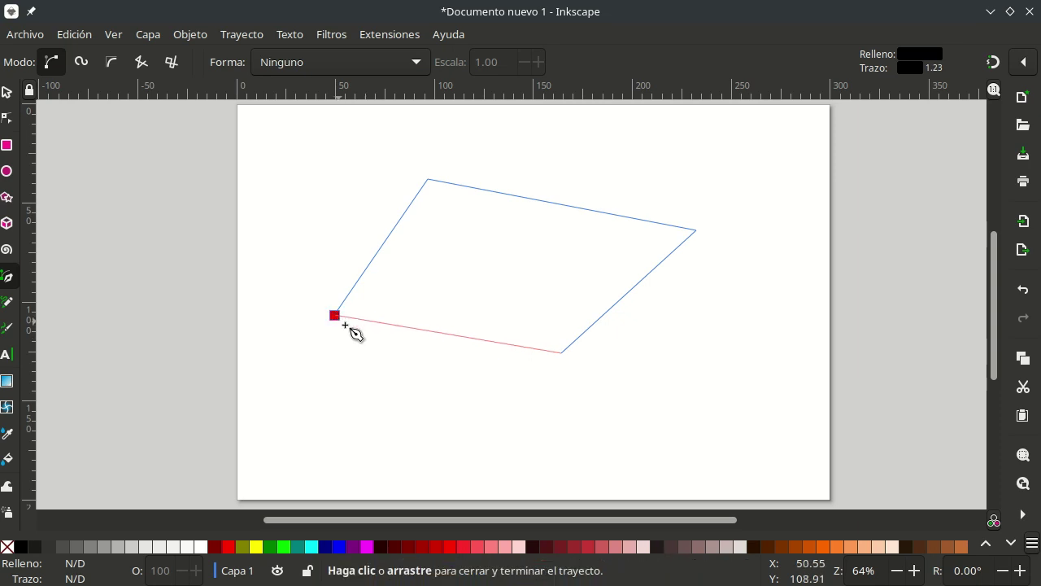
left_click(335, 316)
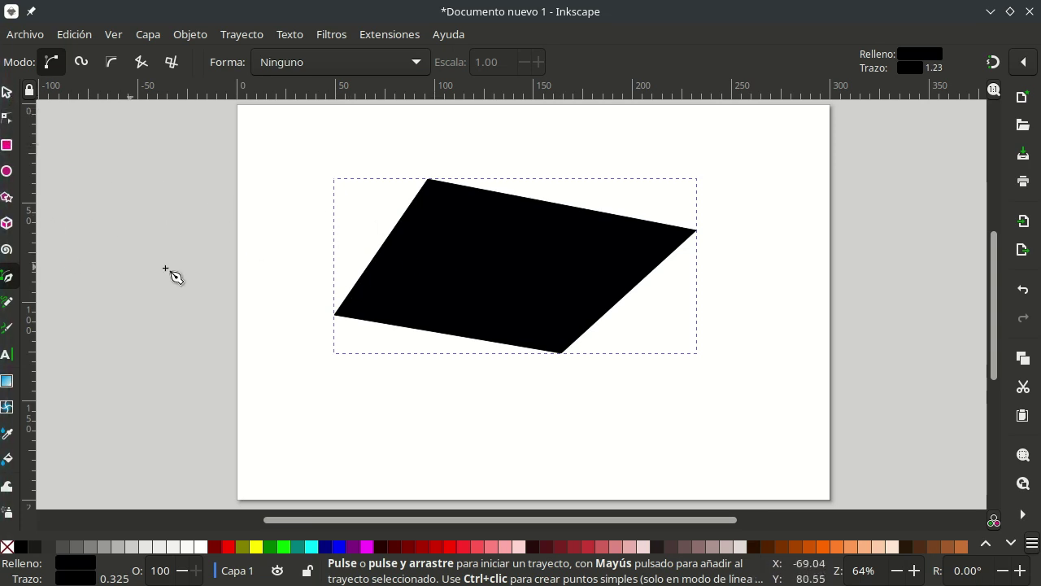
left_click(222, 225)
Step: Finish the accidental small diamond, then select and delete it
left_click(260, 280)
left_click(290, 226)
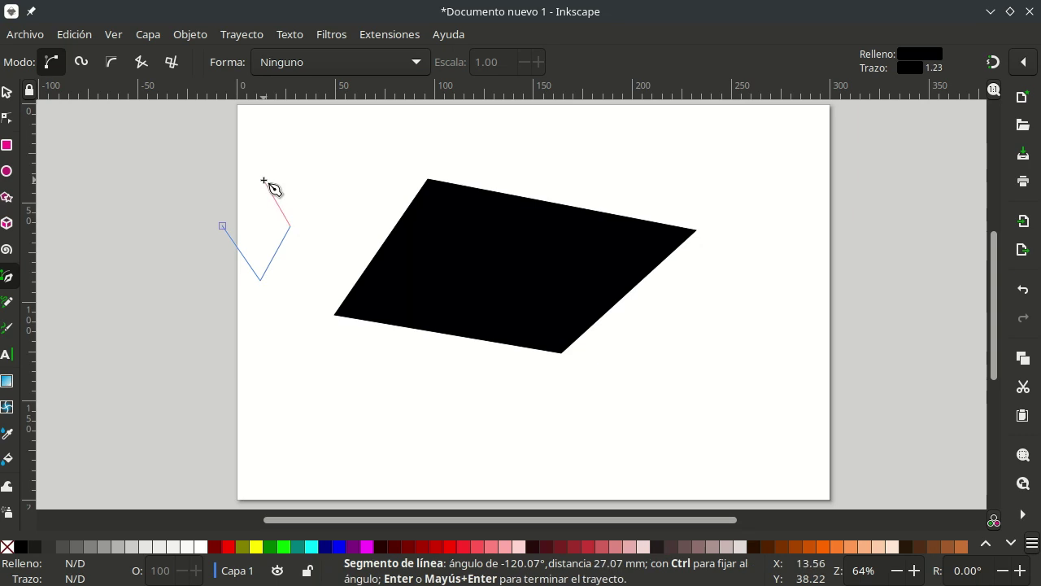
left_click(263, 179)
left_click(222, 226)
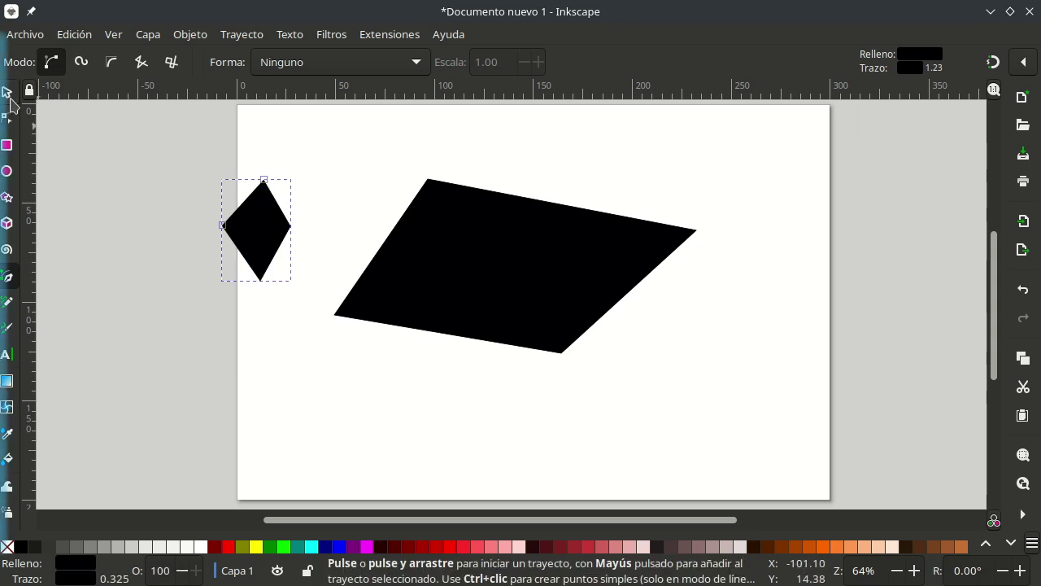
left_click(7, 92)
left_click(294, 221)
left_click(268, 232)
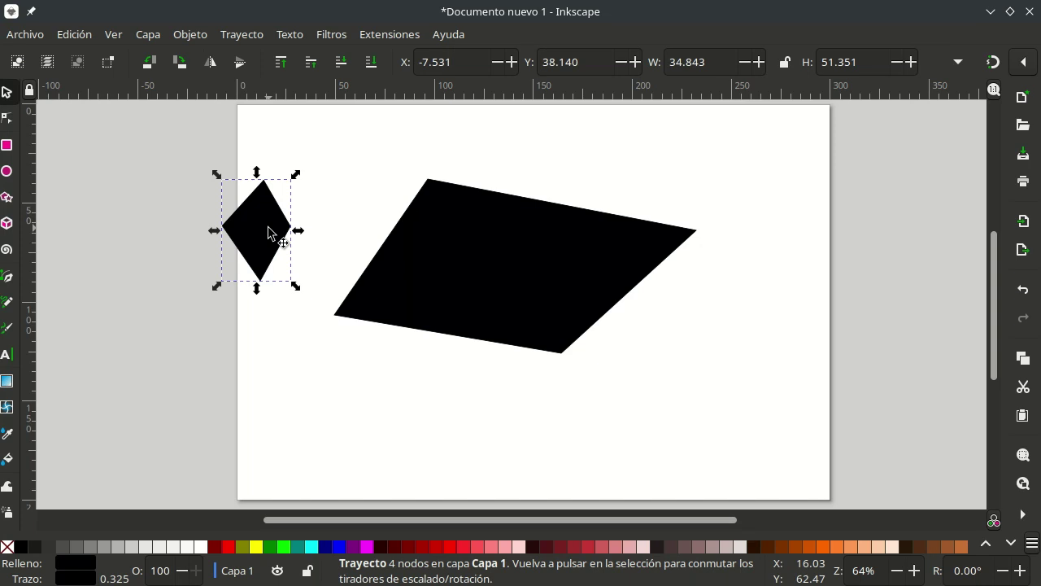
key("Delete")
Step: Nudge the parallelogram slightly down and right to X 54.382, Y 43.795
left_click(480, 264)
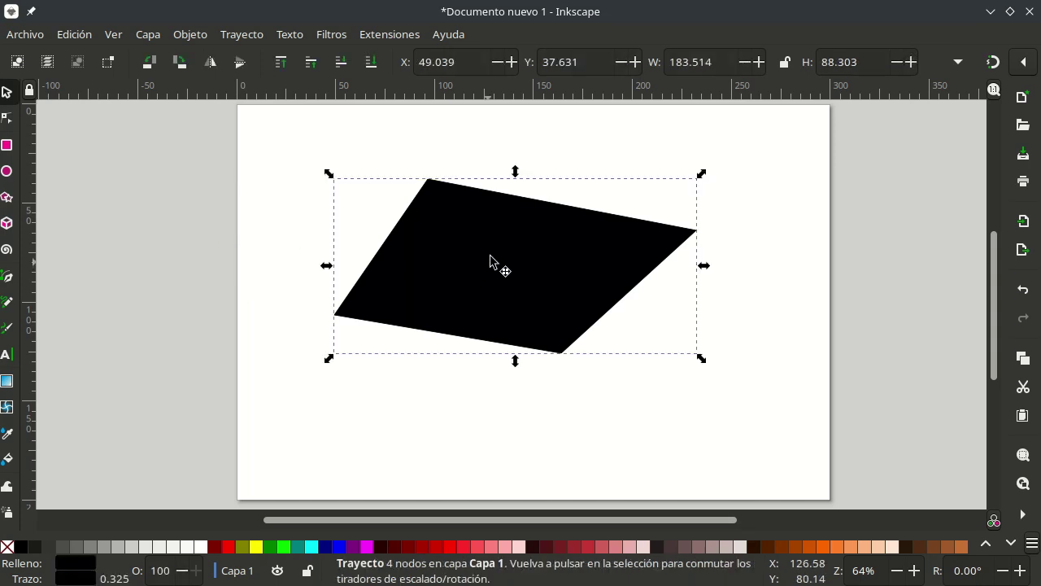
left_click_drag(460, 211, 472, 224)
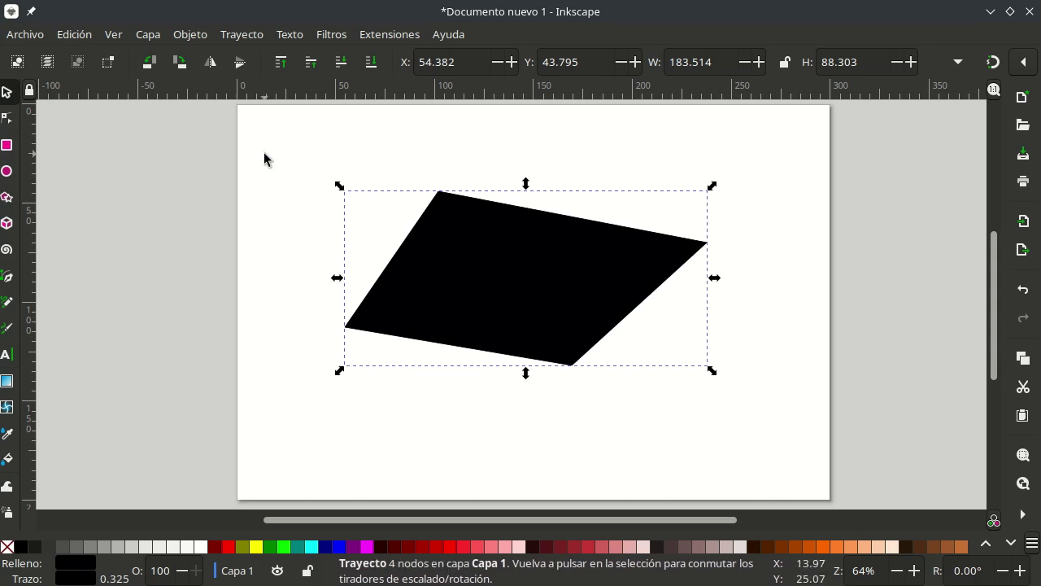
left_click(190, 34)
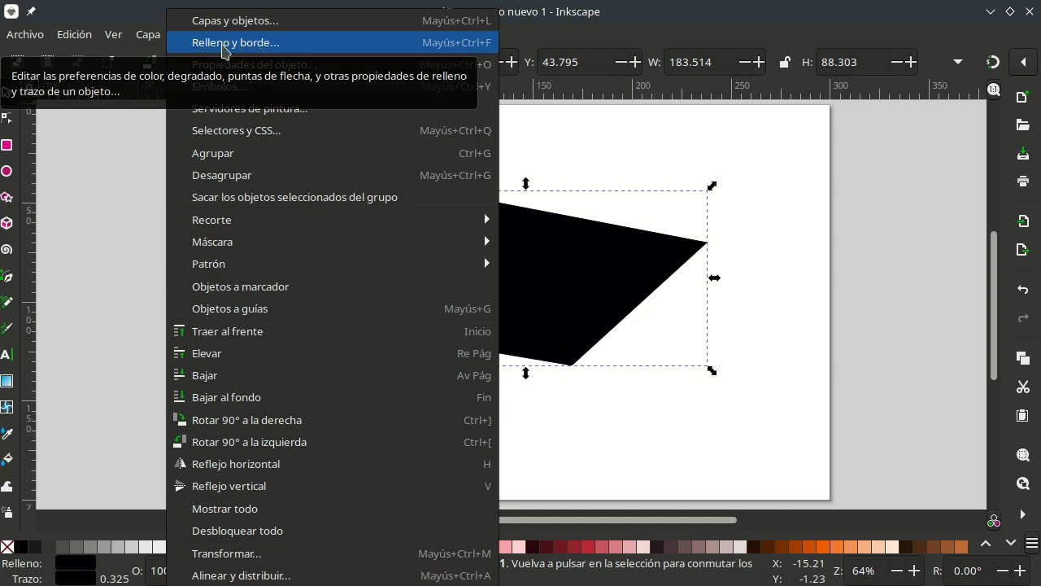
Step: Open Objeto > Relleno y borde to show the parallelogram's fill colour 000003ff
left_click(98, 174)
left_click(189, 33)
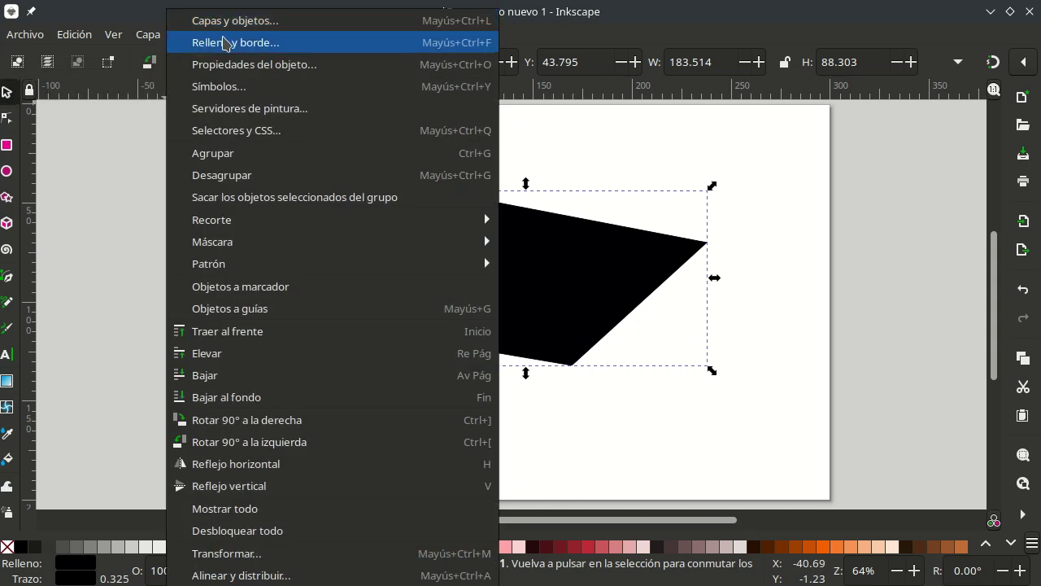
left_click(248, 44)
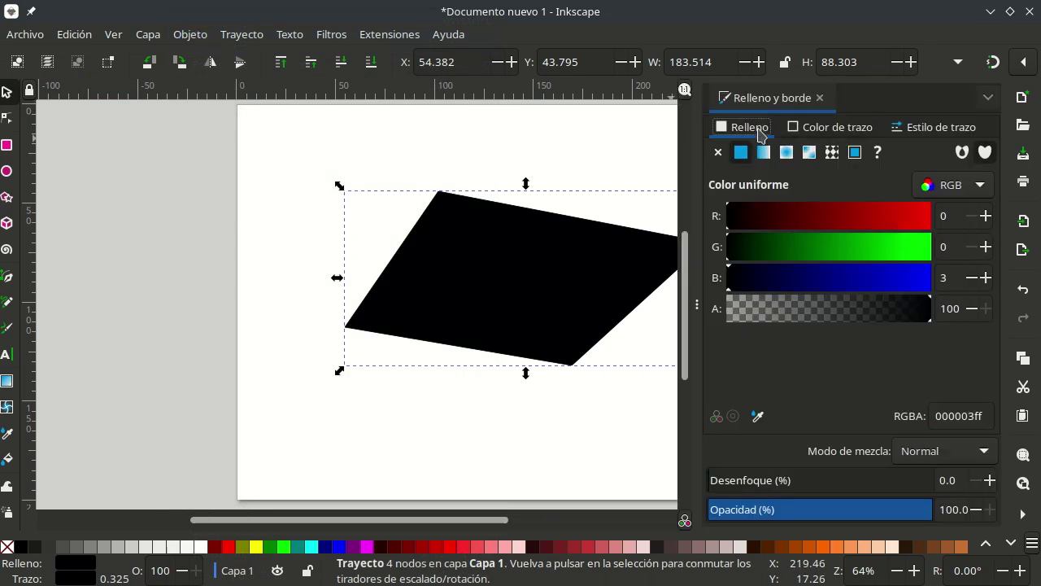
Step: Look through the colour mode list, keeping RGB selected
left_click(980, 185)
left_click(955, 192)
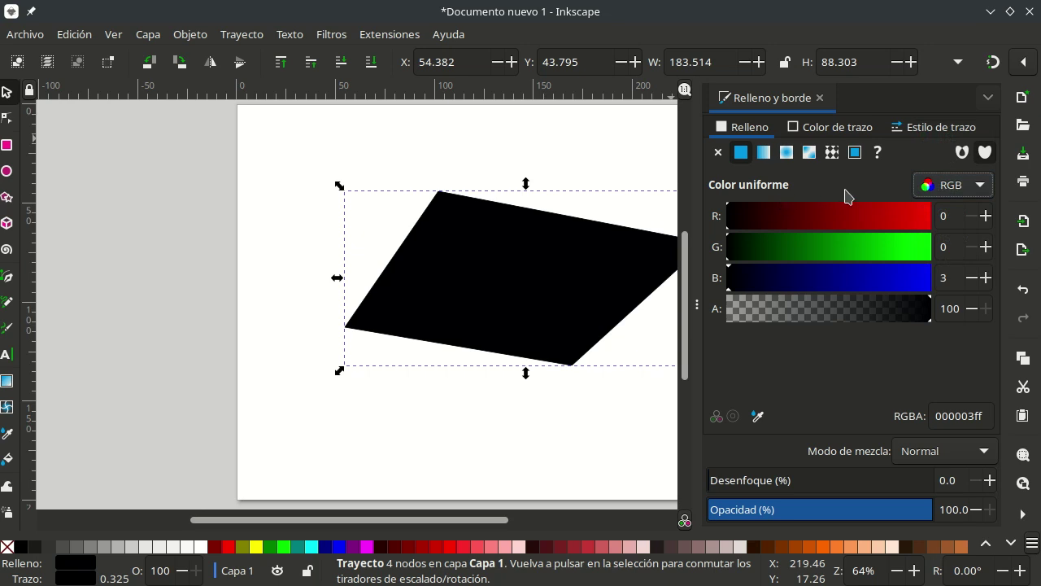
left_click(965, 193)
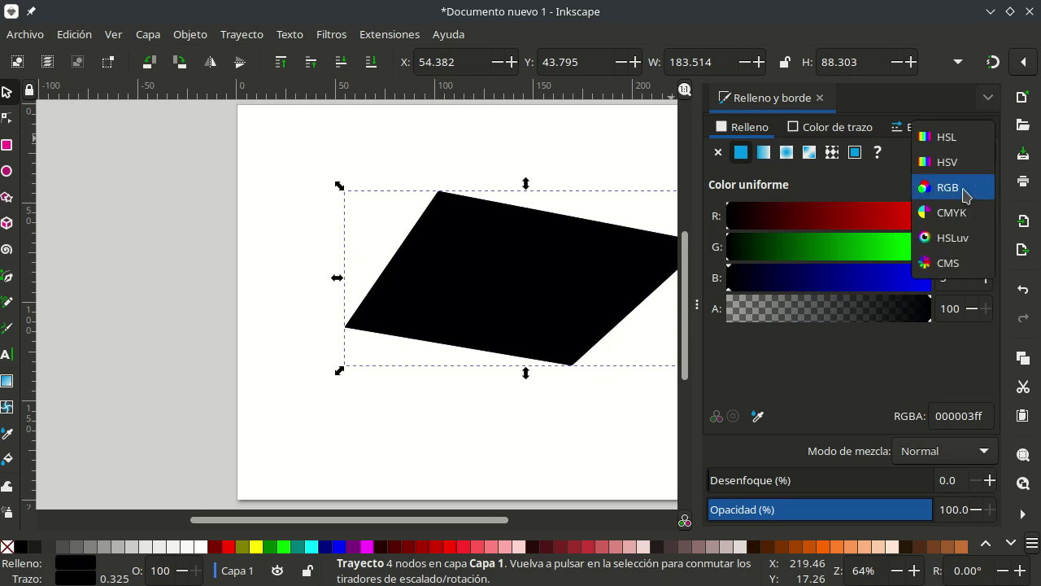
left_click(949, 188)
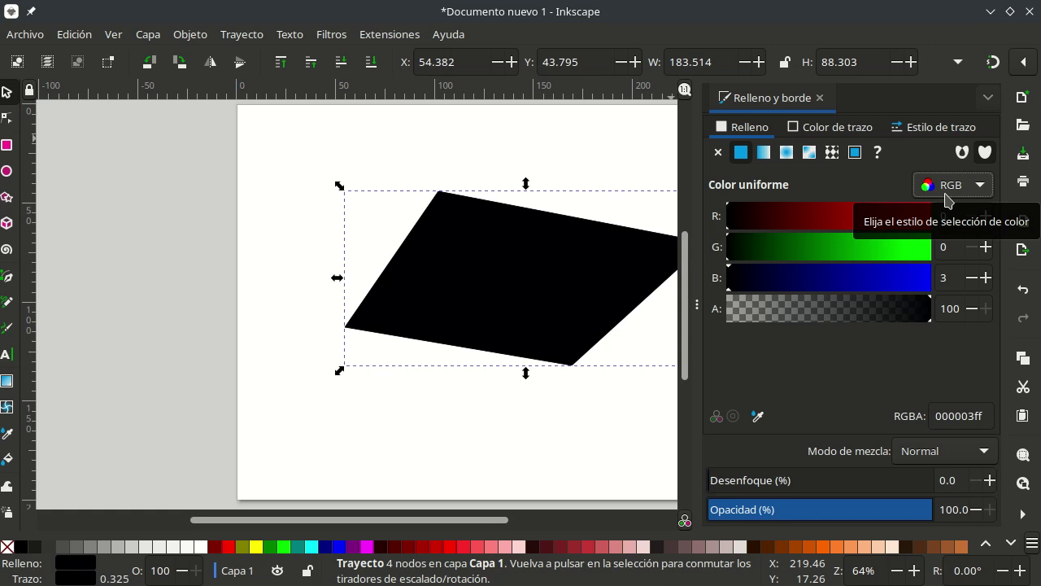
left_click(947, 200)
left_click(947, 189)
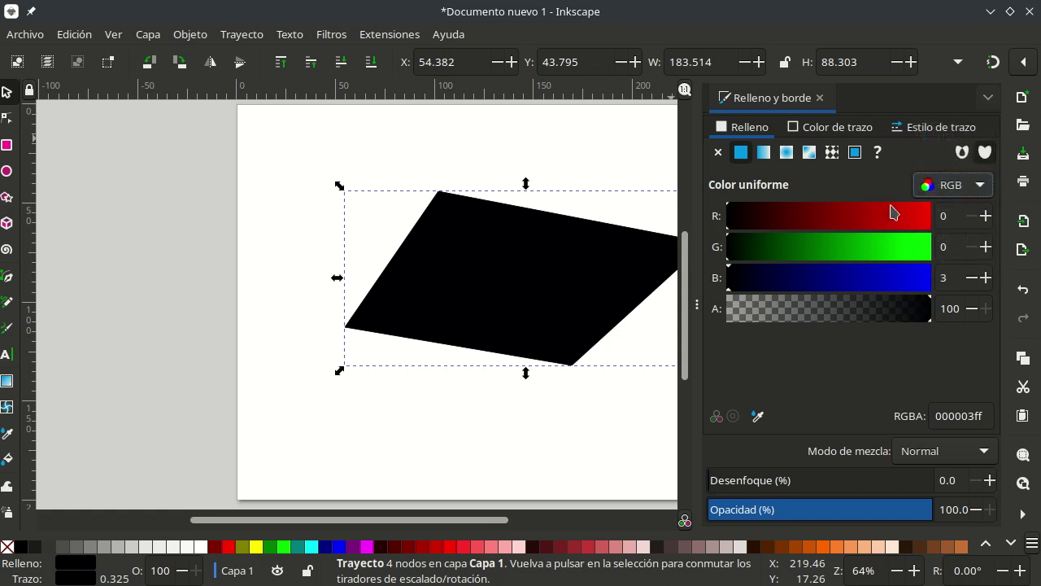
Step: Browse the fill and stroke tabs, seeing stroke 000000ff, then return to the fill settings
left_click(824, 130)
left_click(743, 135)
left_click(911, 131)
left_click(815, 137)
left_click(762, 135)
left_click(838, 132)
left_click(919, 130)
left_click(869, 133)
left_click(732, 135)
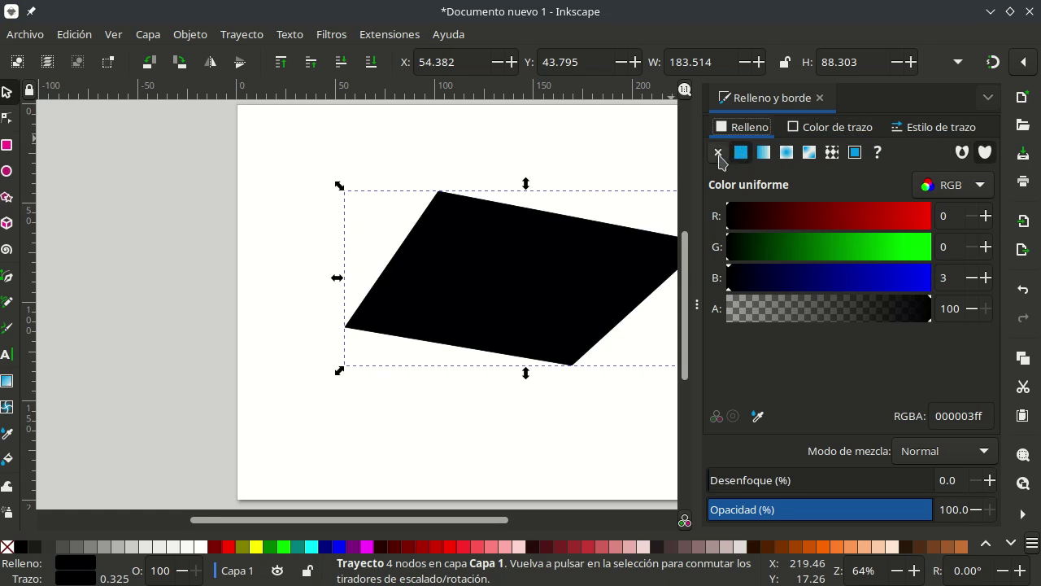
Step: Set the parallelogram's fill to none and reset its stroke to flat black
left_click(718, 153)
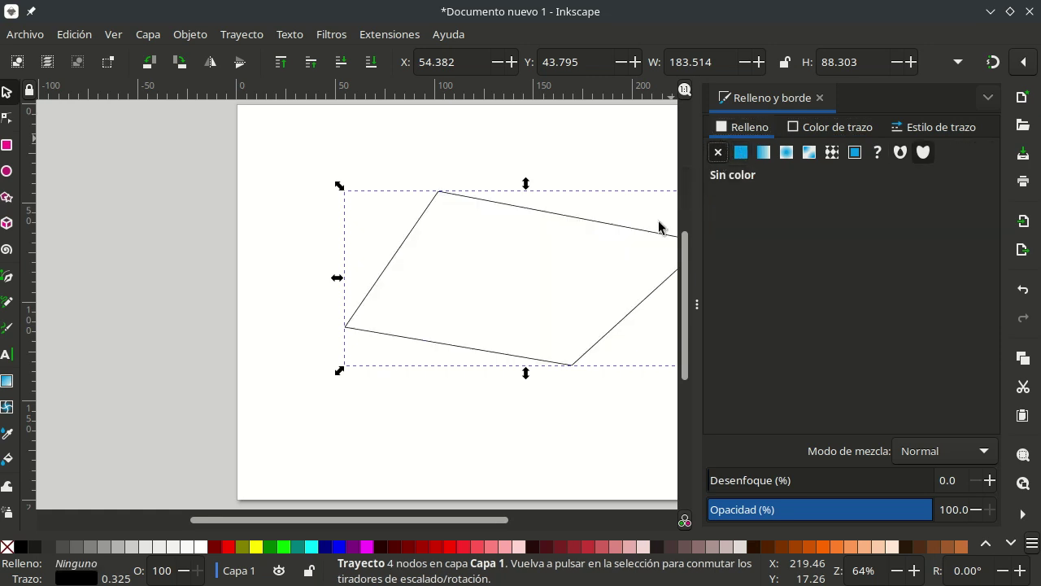
scroll(514, 259, "right", 3)
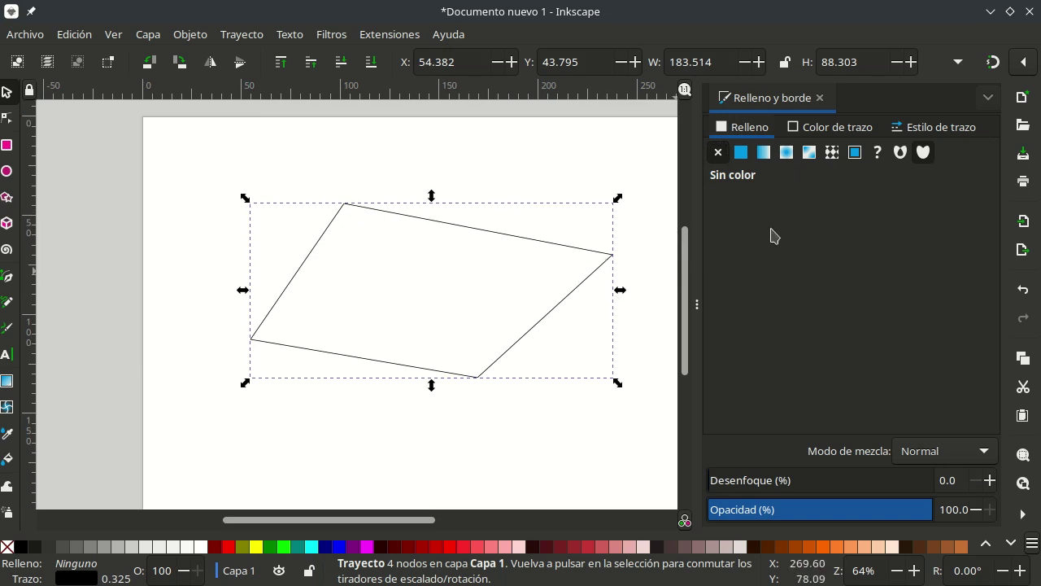
left_click(817, 128)
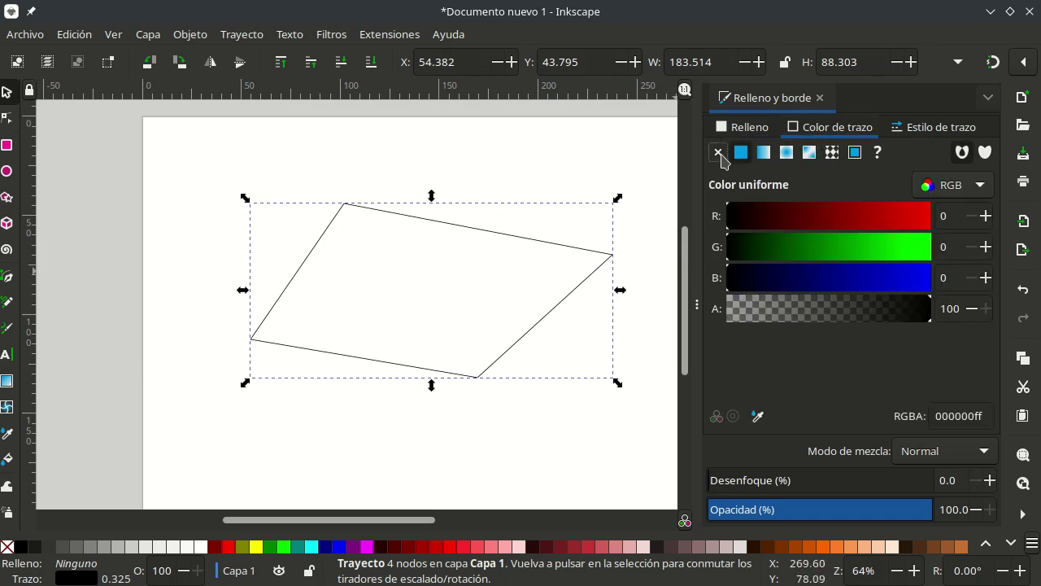
left_click(718, 154)
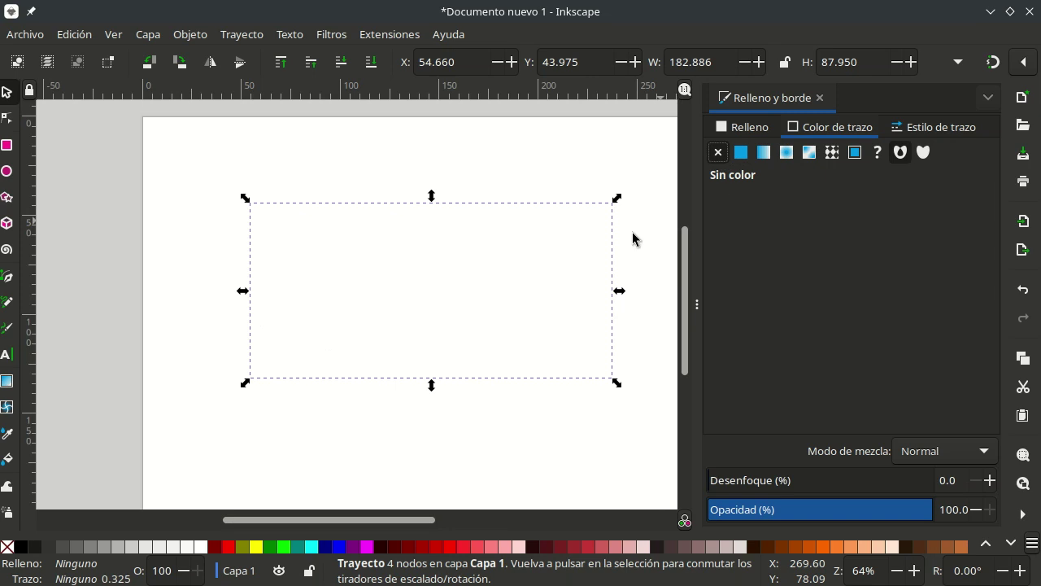
left_click(746, 157)
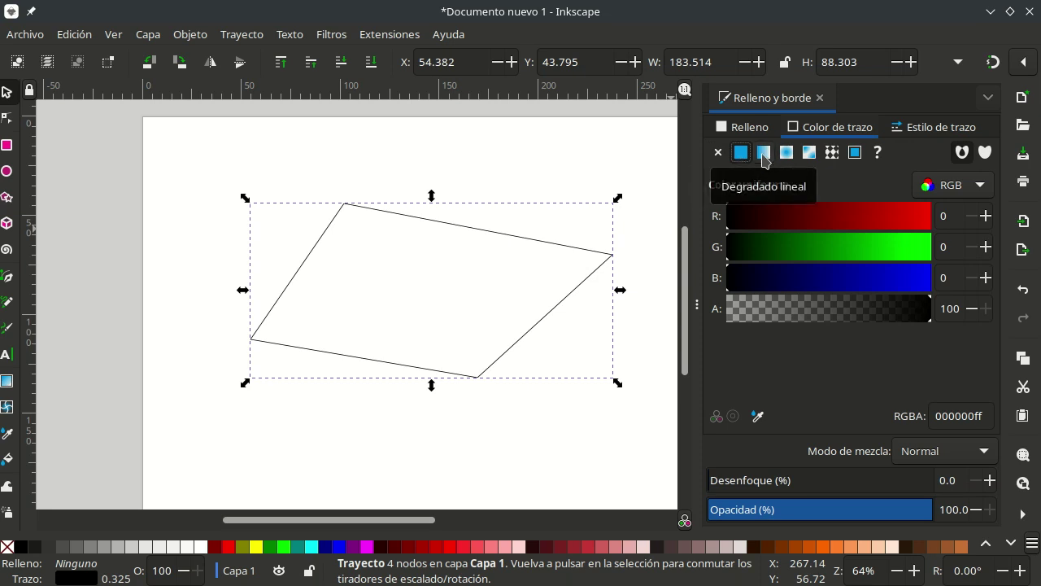
left_click(763, 155)
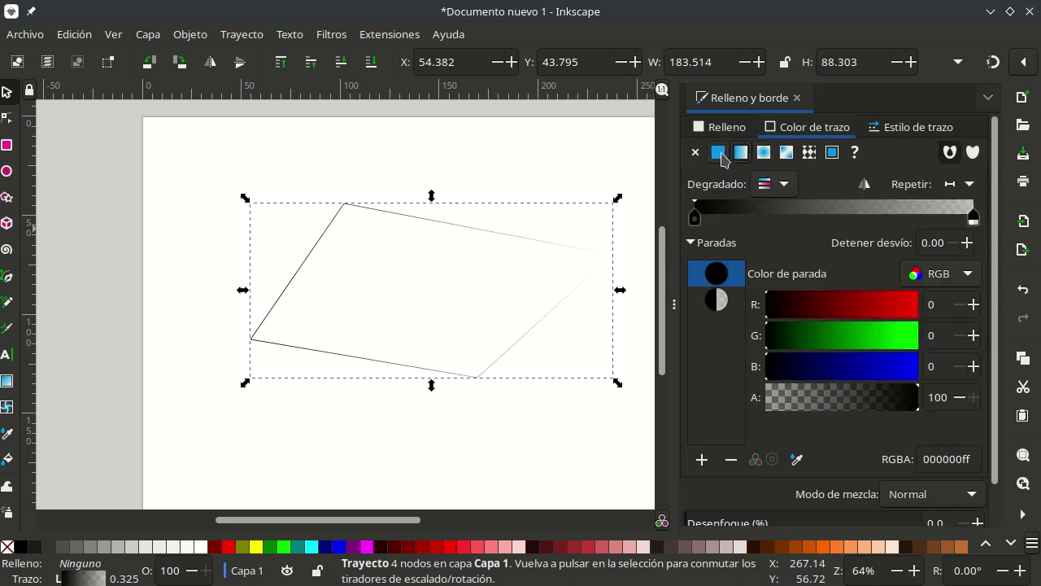
left_click(719, 156)
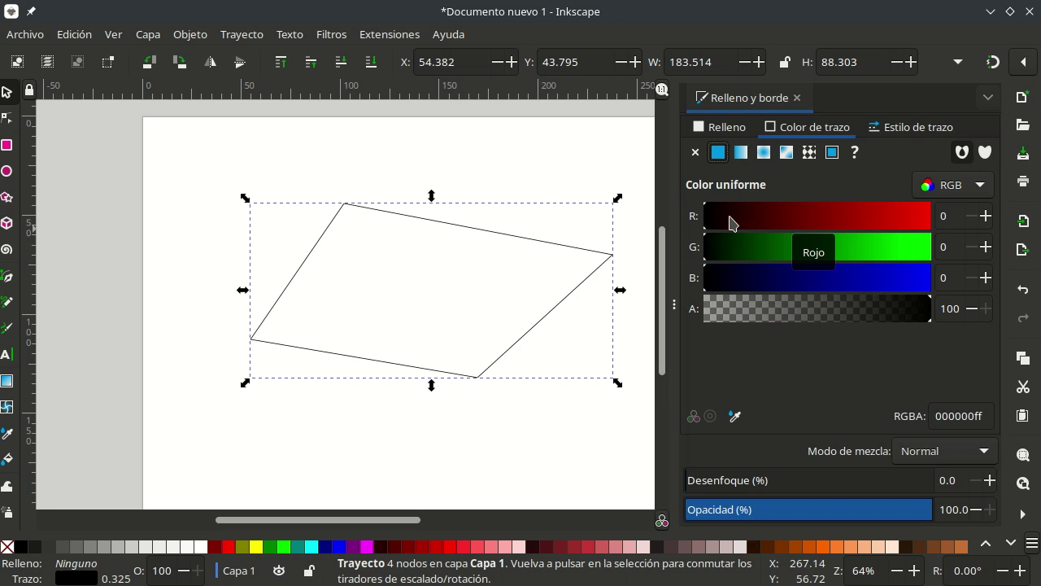
Step: Drag the stroke's R slider to 255 for red ff0000ff, keeping alpha at 100
left_click_drag(720, 222, 945, 238)
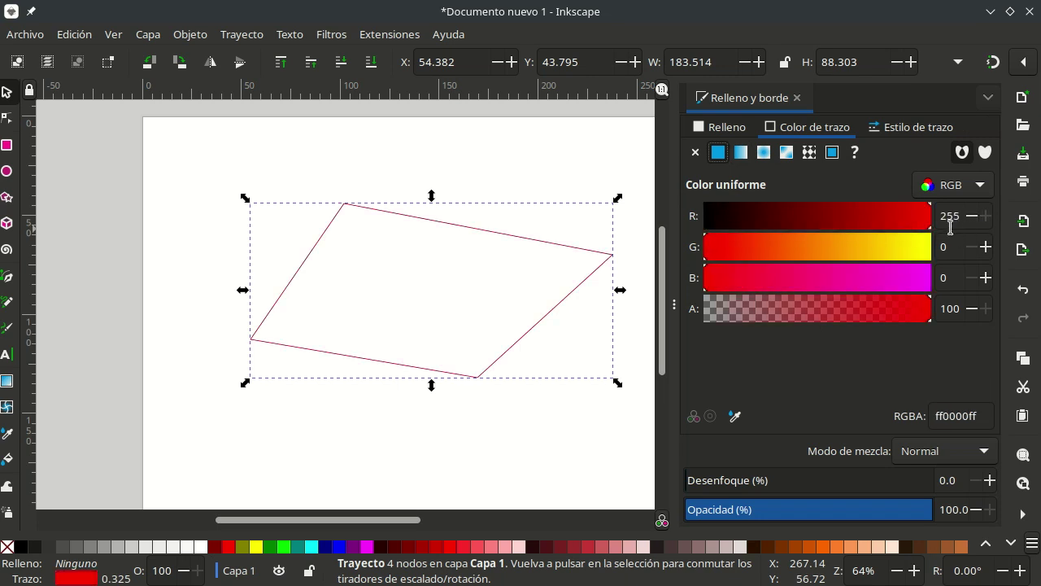
left_click(957, 217)
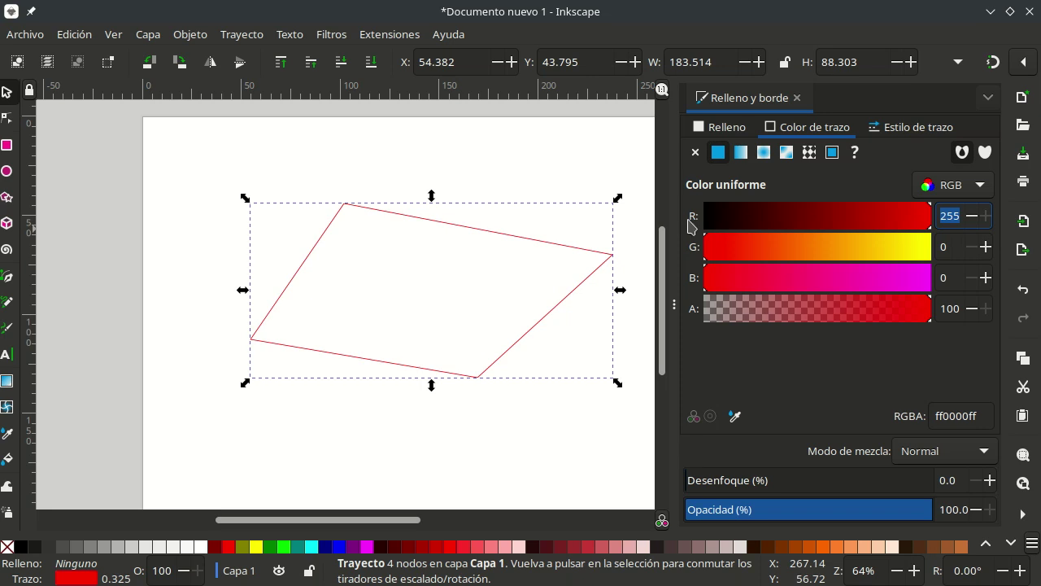
mouse_move(714, 216)
left_mouse_down()
mouse_move(940, 228)
mouse_move(832, 232)
left_mouse_up()
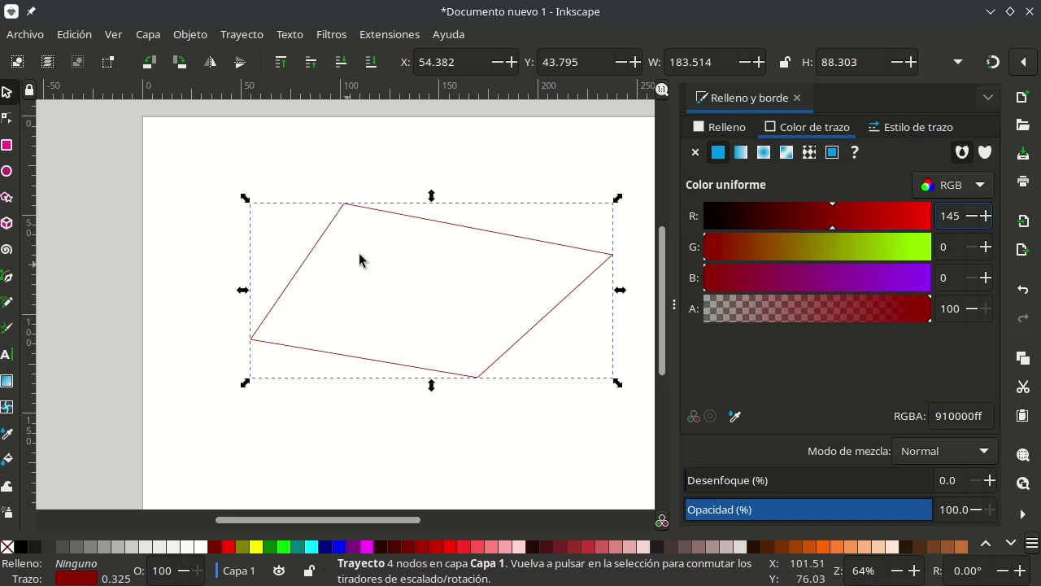
left_click_drag(825, 231, 933, 234)
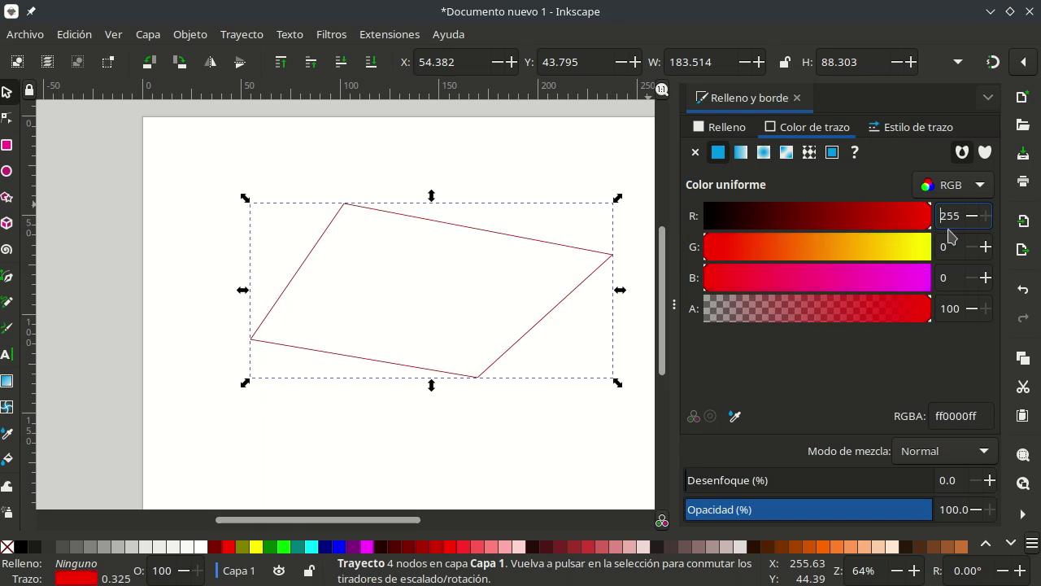
left_click_drag(963, 217, 904, 216)
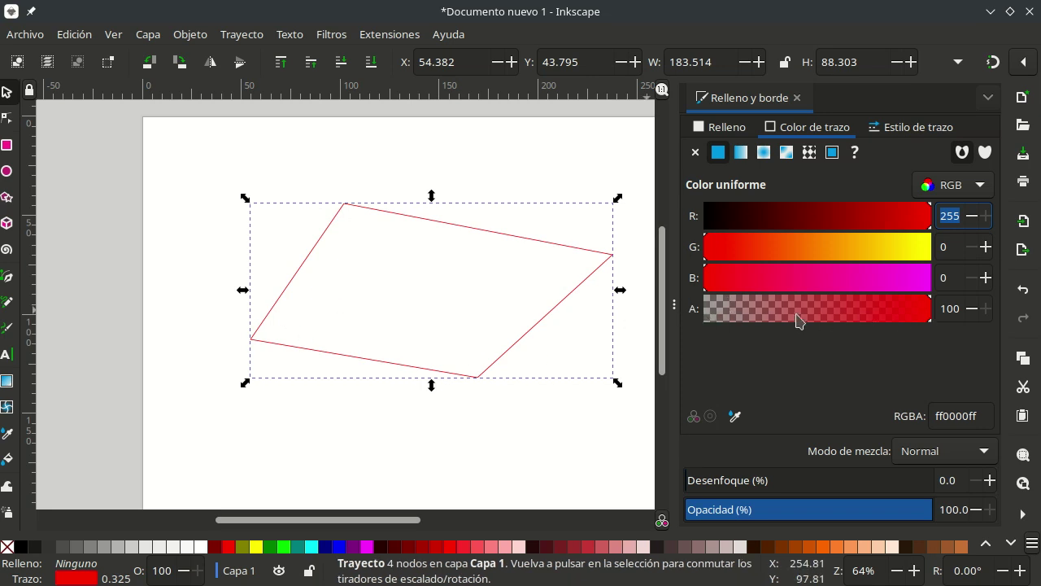
mouse_move(893, 316)
left_mouse_down()
mouse_move(807, 320)
mouse_move(990, 330)
left_mouse_up()
mouse_move(906, 312)
left_mouse_down()
mouse_move(801, 313)
mouse_move(978, 332)
left_mouse_up()
scroll(501, 327, "up", 2)
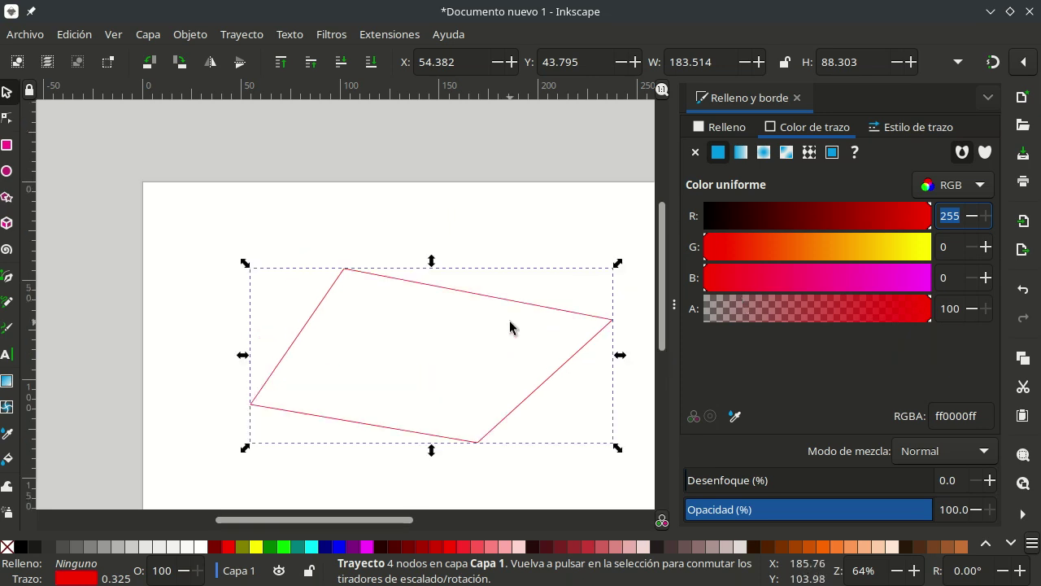
left_click_drag(551, 343, 475, 293)
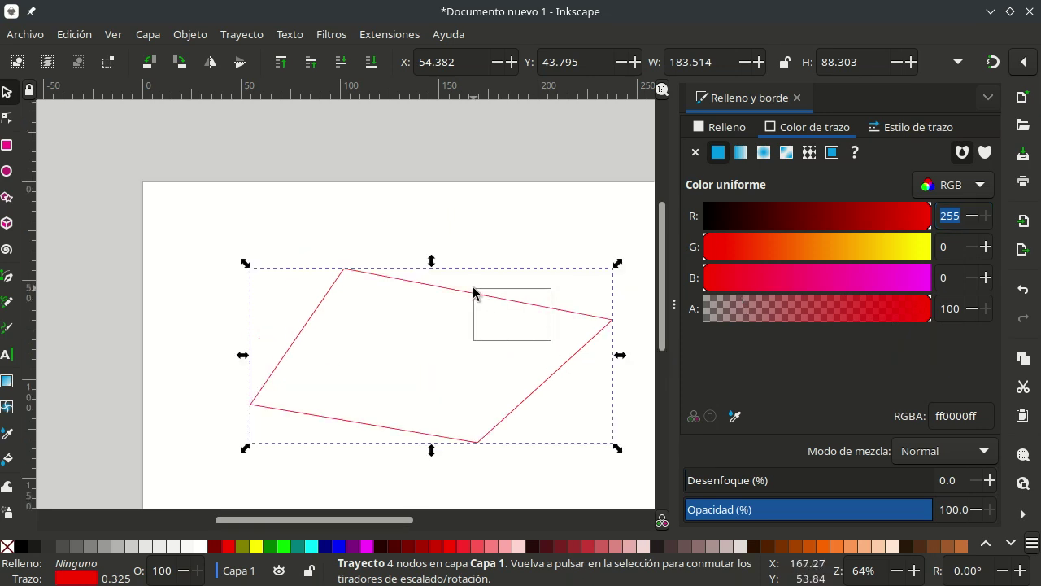
scroll(502, 316, "up", 3, "ctrl")
scroll(507, 317, "up", 2)
scroll(507, 317, "down", 3, "ctrl")
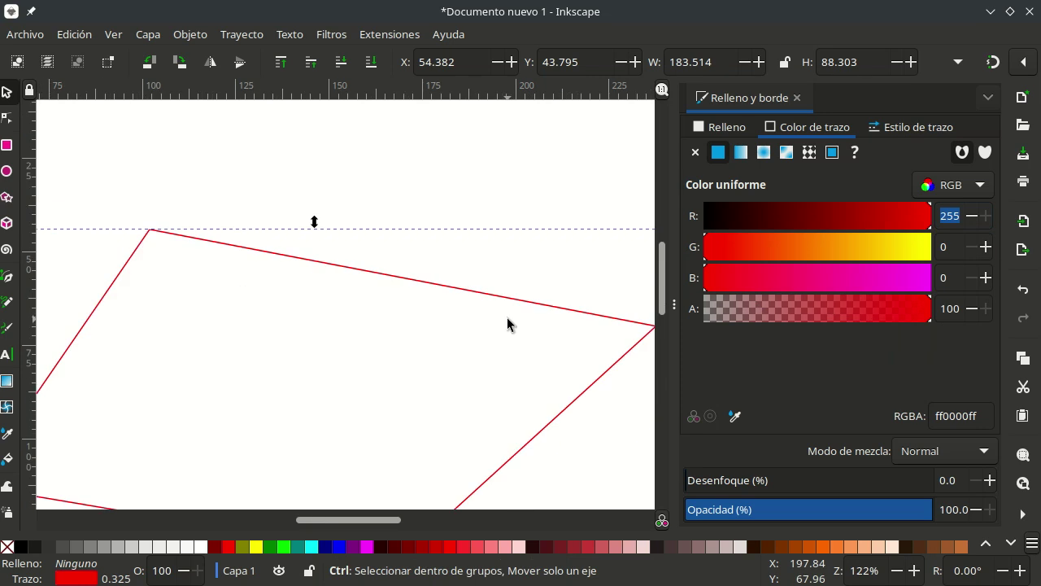
left_click(537, 342)
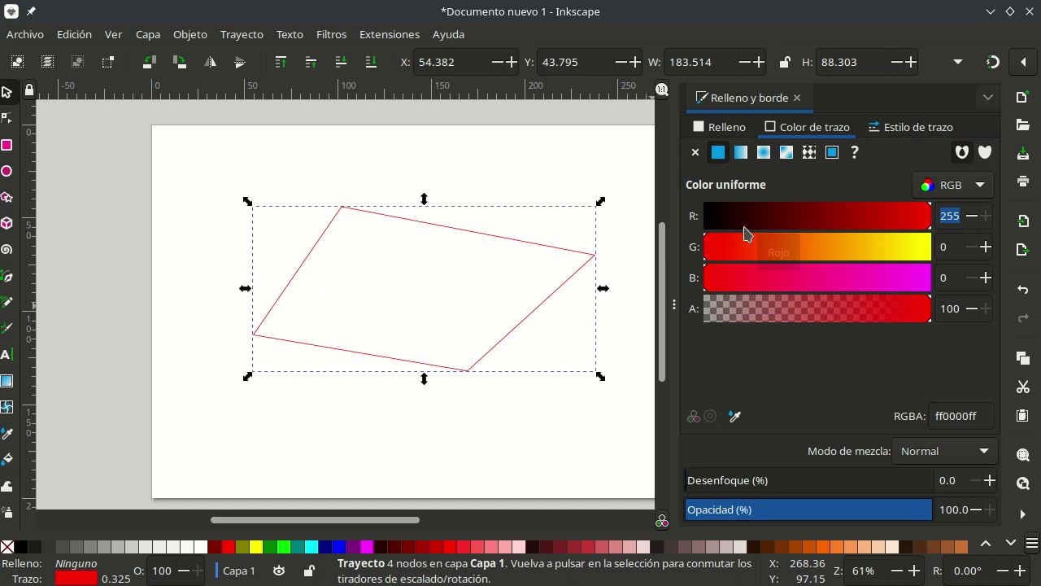
left_click_drag(731, 229, 695, 234)
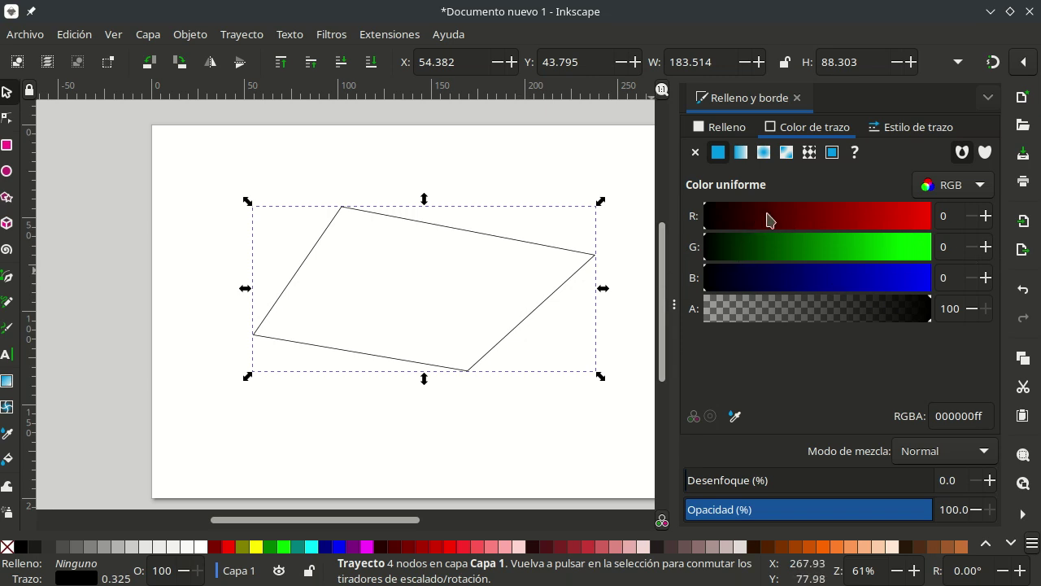
left_click_drag(750, 216, 932, 216)
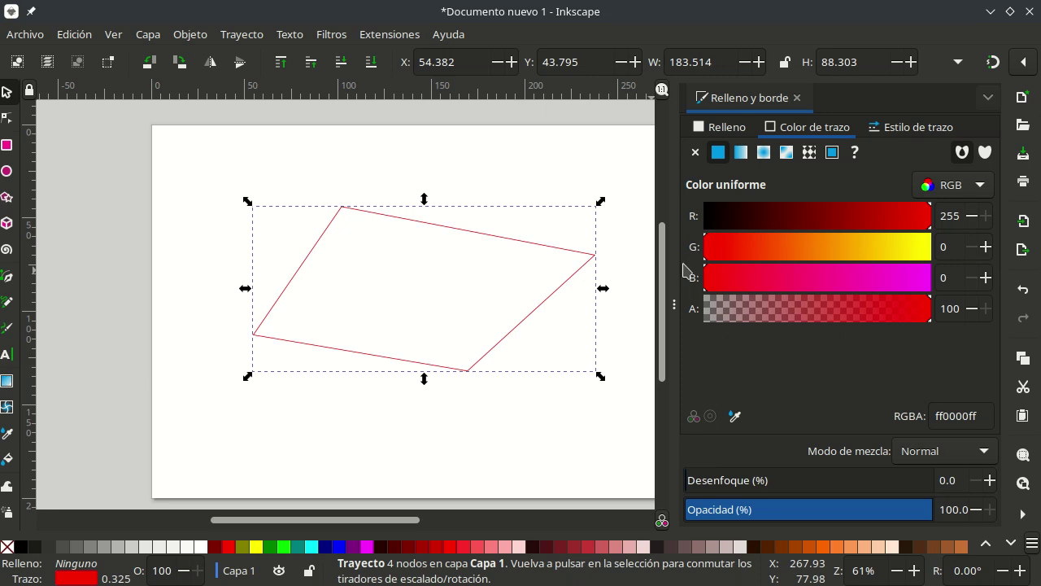